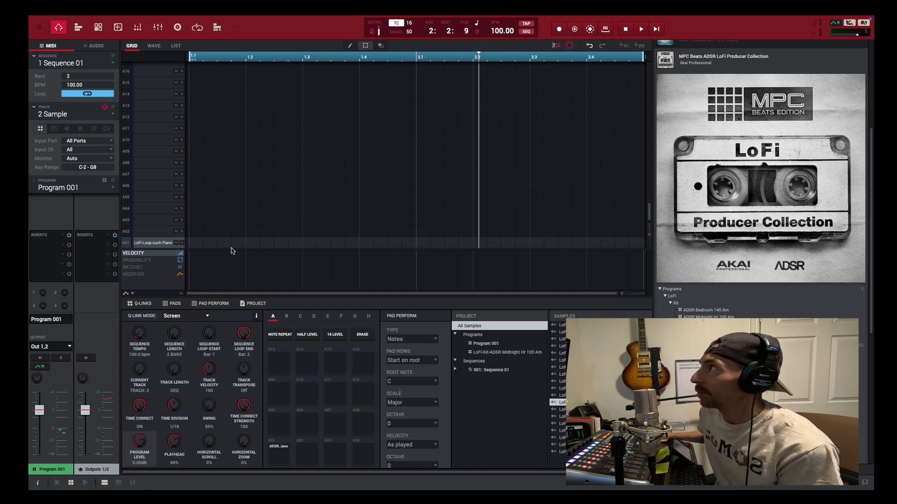
pyautogui.click(119, 28)
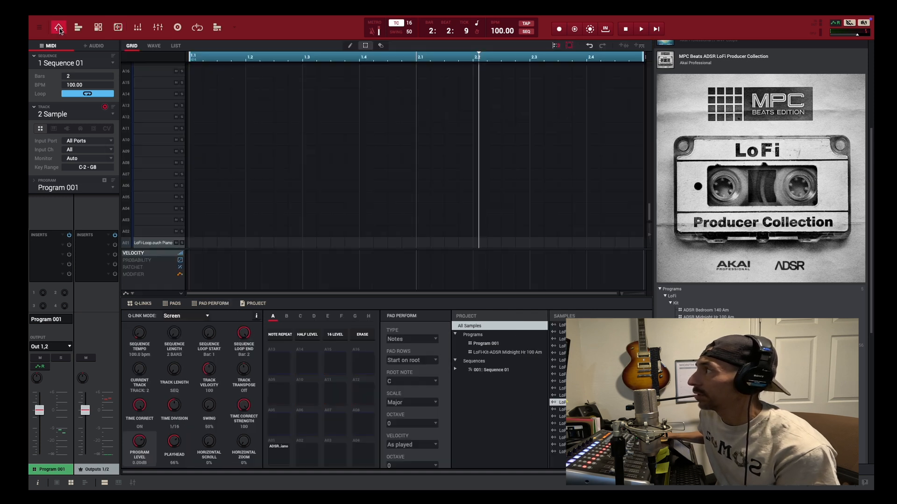
pyautogui.click(59, 28)
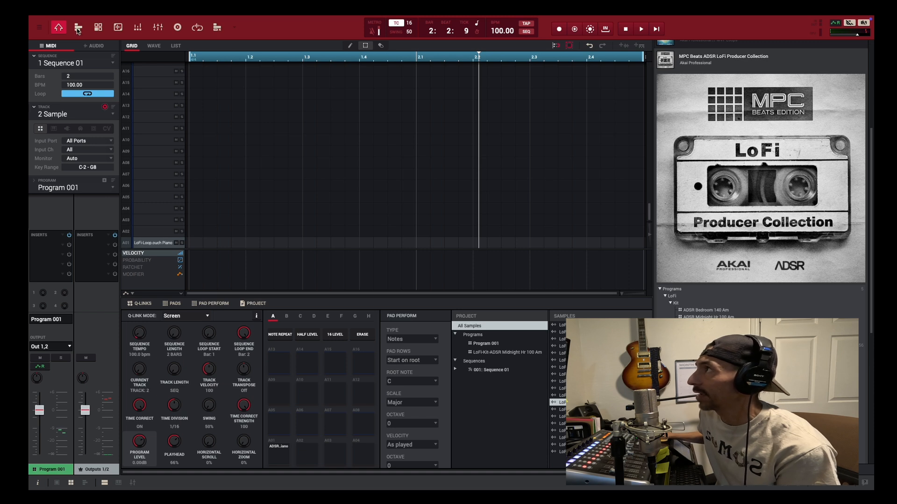
pyautogui.click(120, 27)
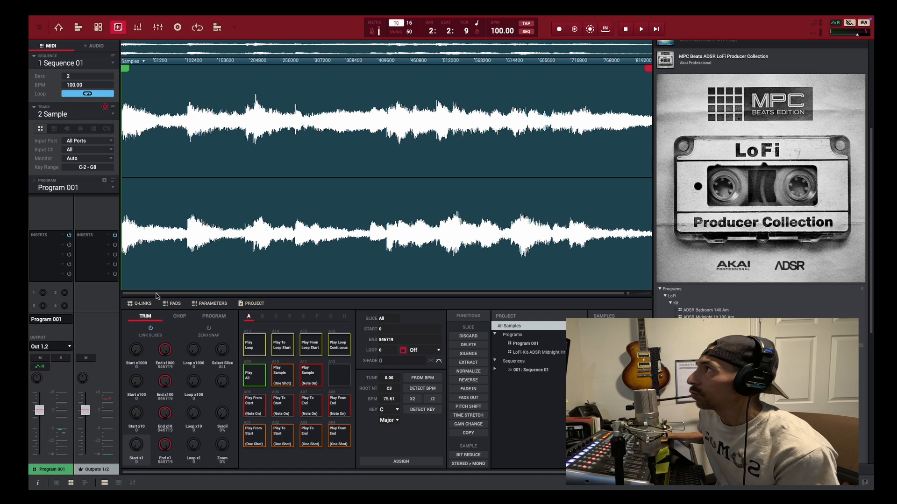
pyautogui.click(59, 27)
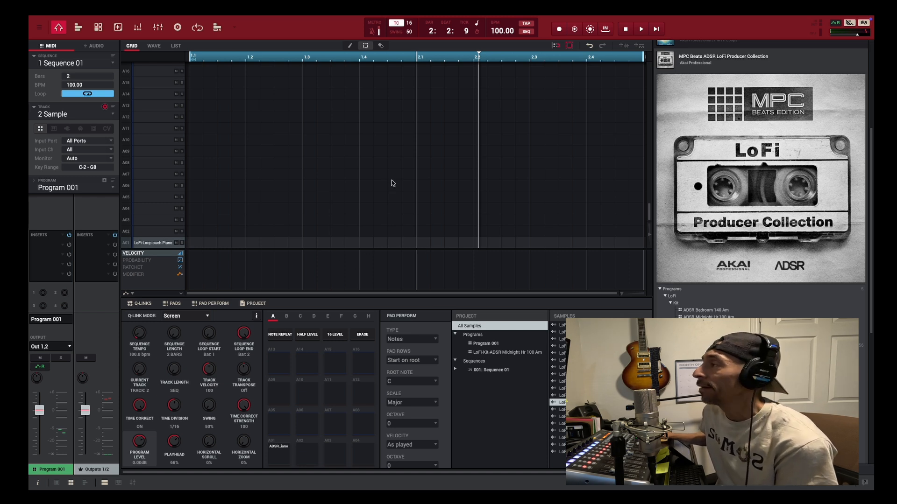
# Chop the touch piano loop into seven slices manually in the sample editor's Chop mode.
pyautogui.click(117, 28)
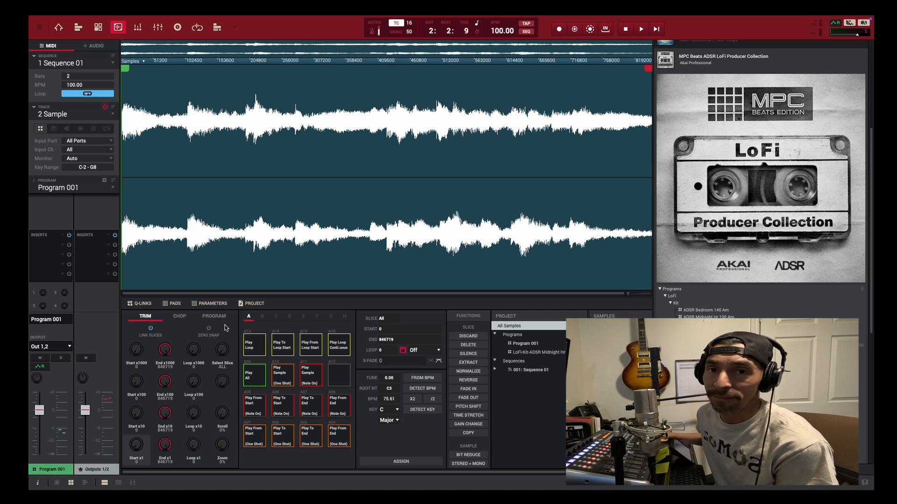
pyautogui.click(185, 317)
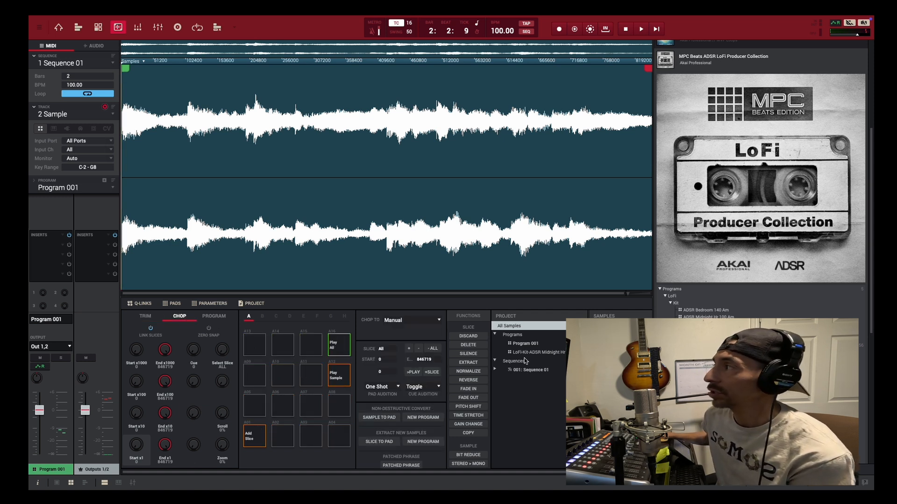
pyautogui.click(143, 317)
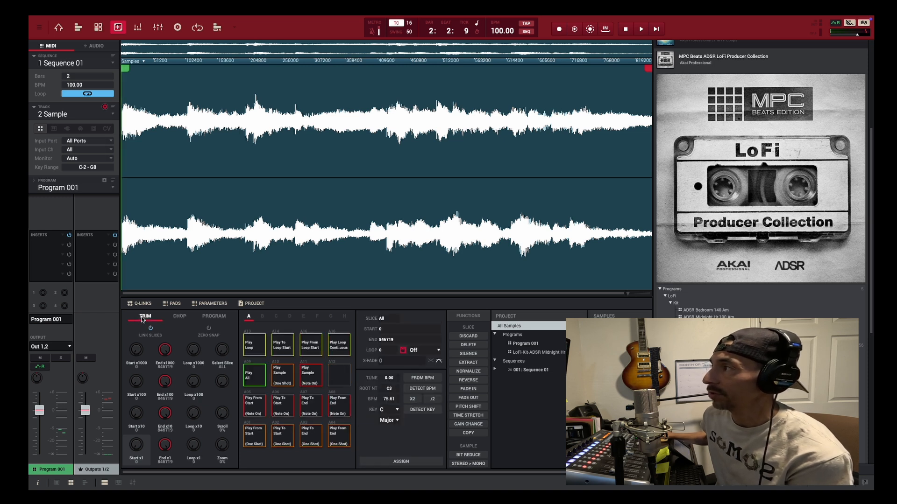
pyautogui.click(179, 317)
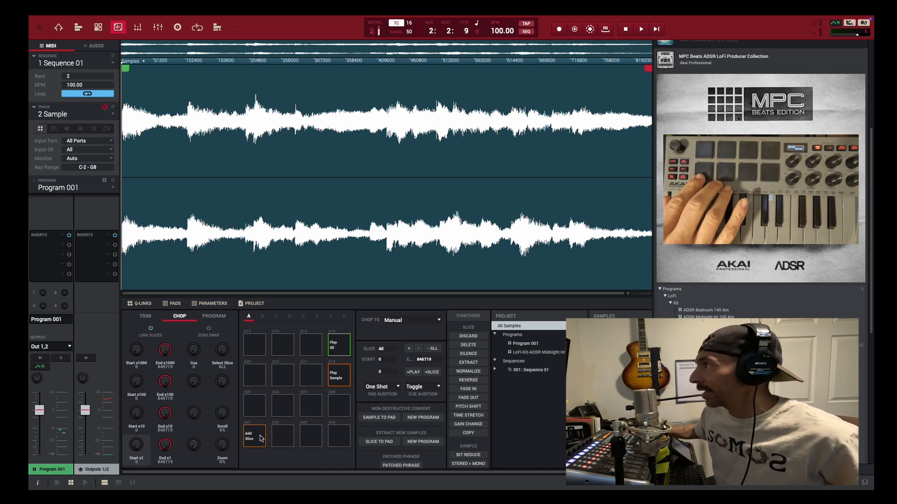
pyautogui.click(260, 438)
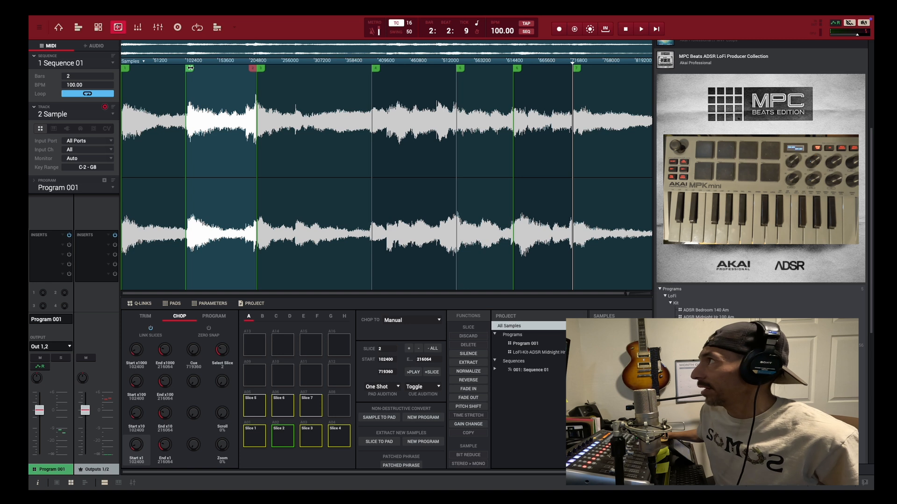
# Move the slice starts onto the transients: slice 2 to about 106015, slice 3 to about 197989 and slice 4 to about 290664.
pyautogui.moveTo(190, 67)
pyautogui.mouseDown()
pyautogui.moveTo(200, 68)
pyautogui.moveTo(191, 69)
pyautogui.mouseUp()
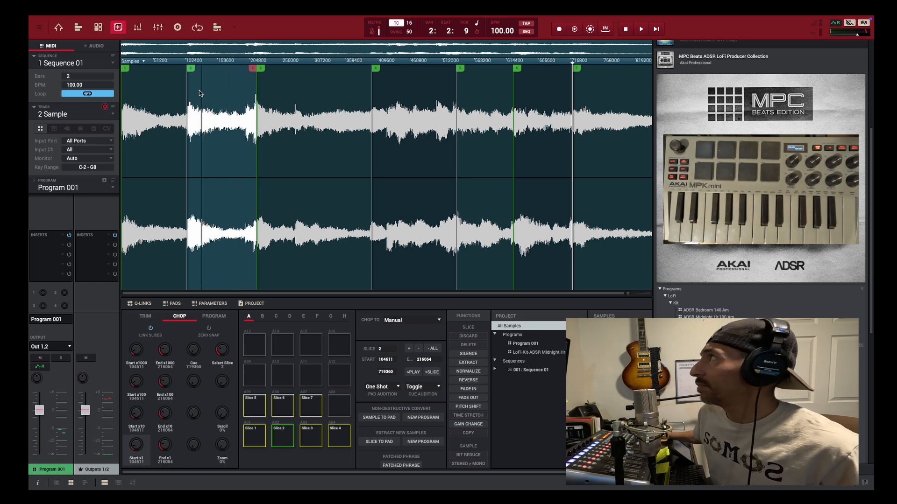
pyautogui.moveTo(190, 68); pyautogui.dragTo(192, 68)
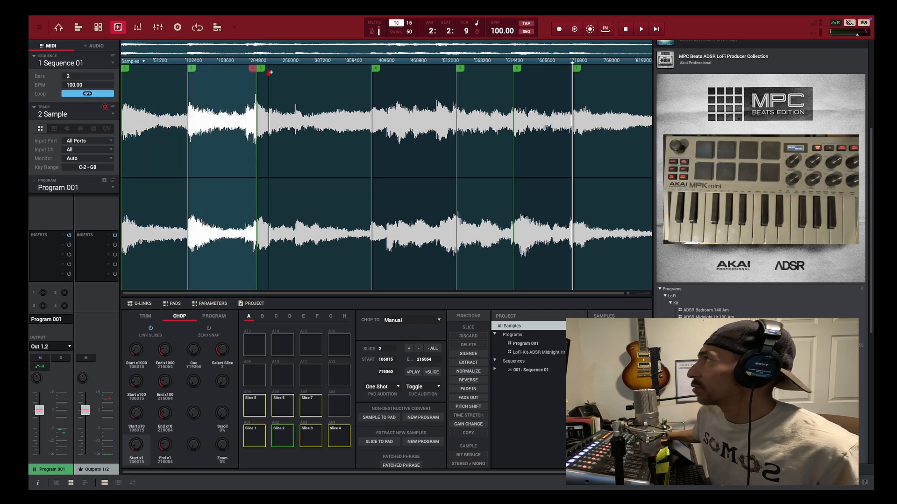
pyautogui.moveTo(257, 69); pyautogui.dragTo(247, 68)
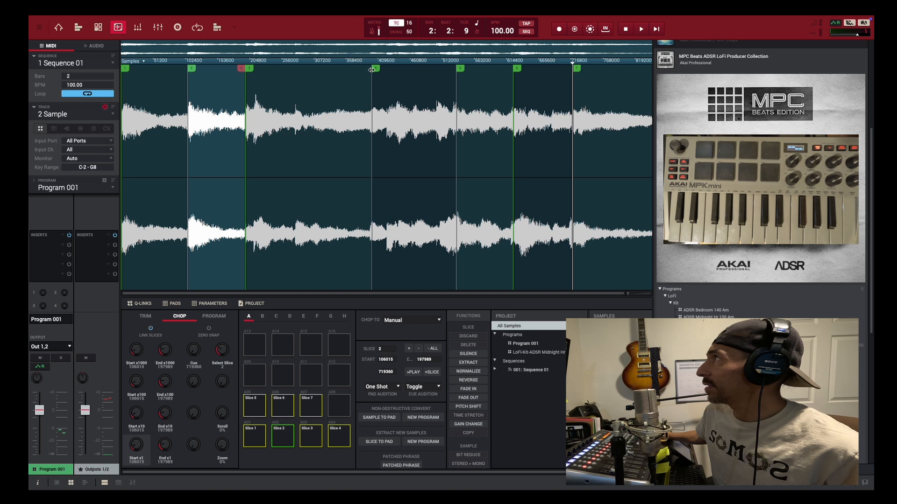
pyautogui.moveTo(376, 69); pyautogui.dragTo(308, 70)
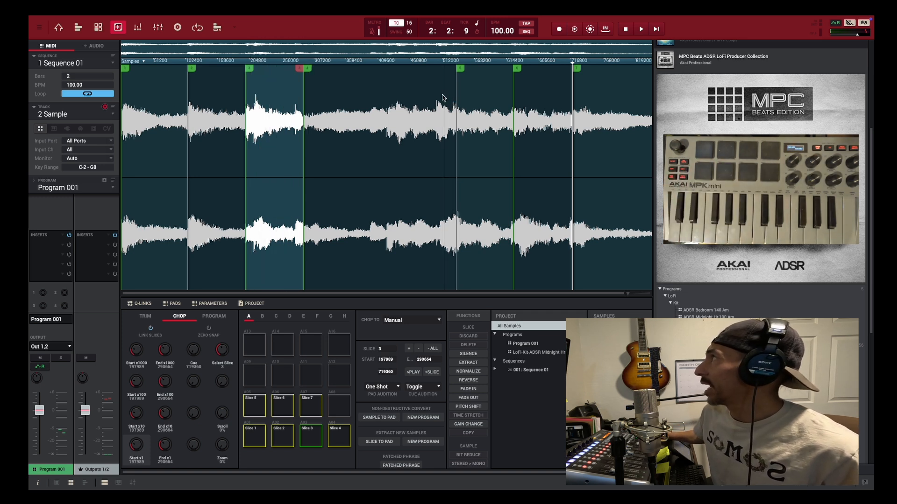
# Add a slice starting at about 421955 and remove the next slice marker at 534016.
pyautogui.click(401, 66)
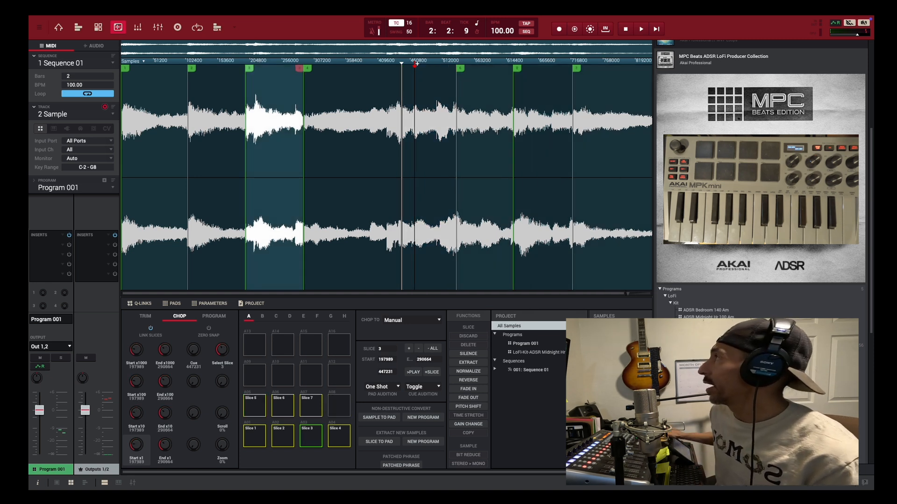
pyautogui.click(386, 87)
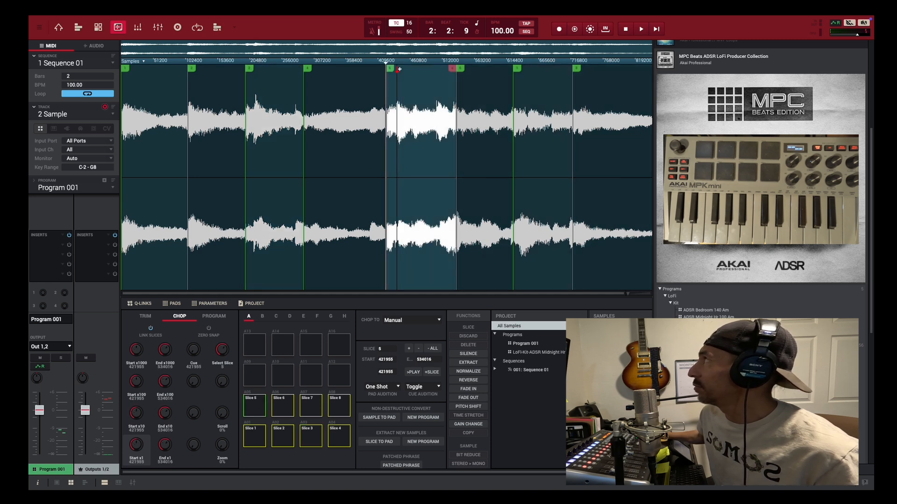
pyautogui.doubleClick(460, 69)
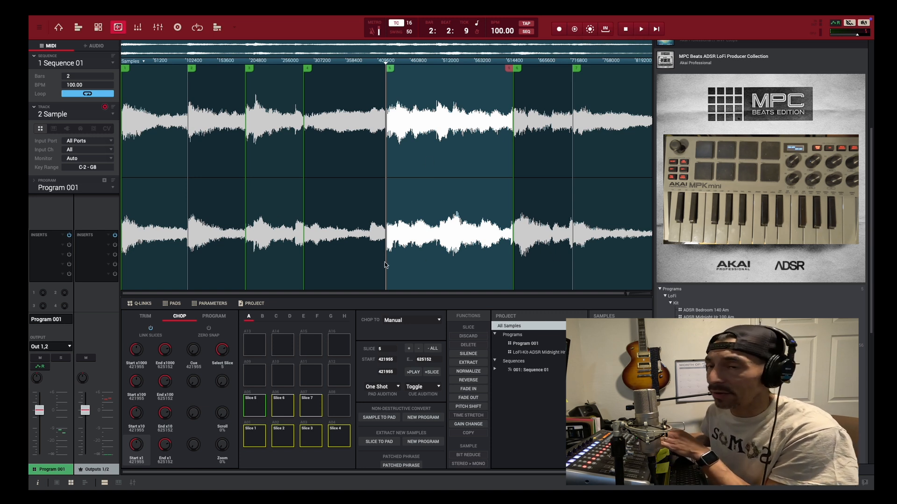
# Preview the sequence, and convert the slices into a new drum program using non-destructive slices without creating events.
pyautogui.click(642, 30)
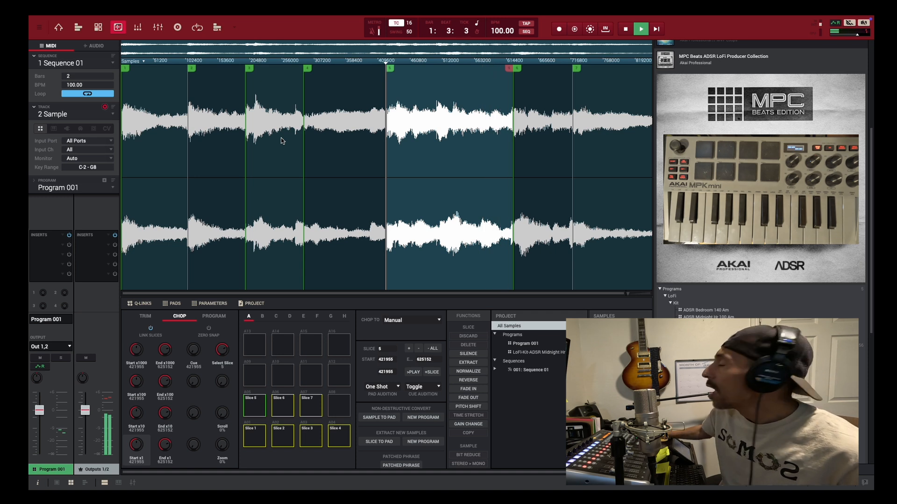
pyautogui.press('space')
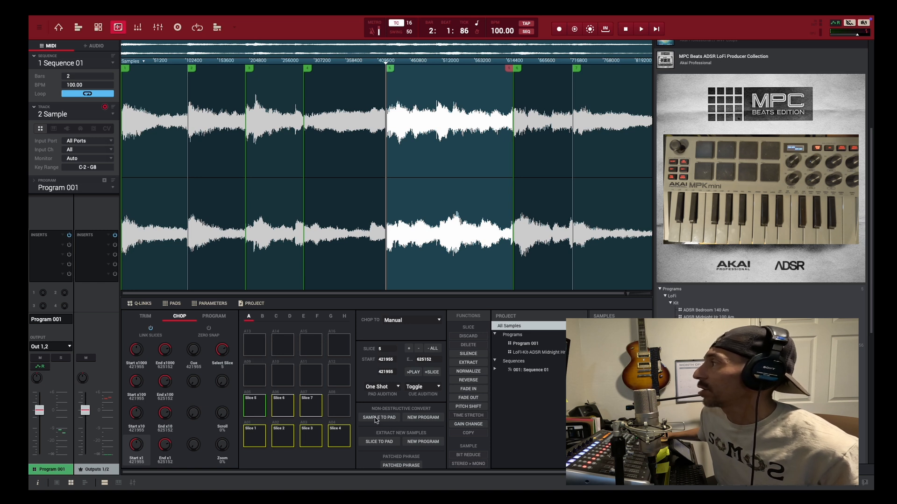
pyautogui.click(423, 417)
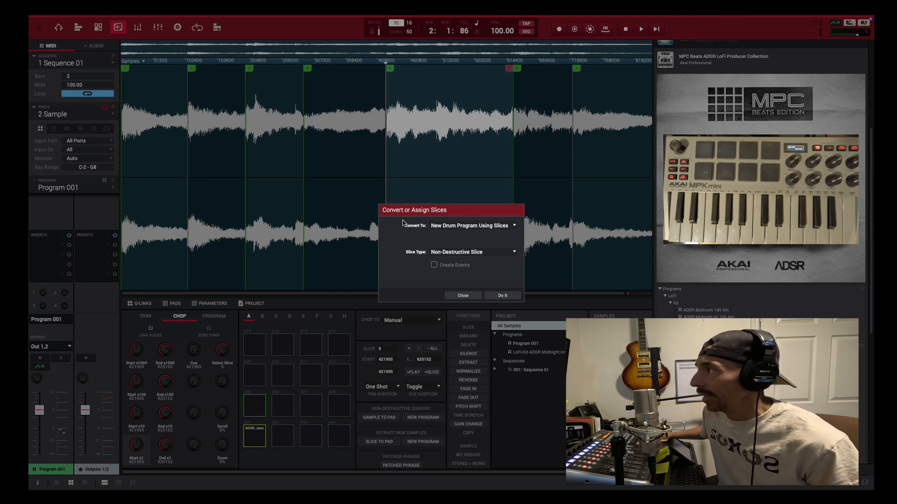
pyautogui.click(501, 296)
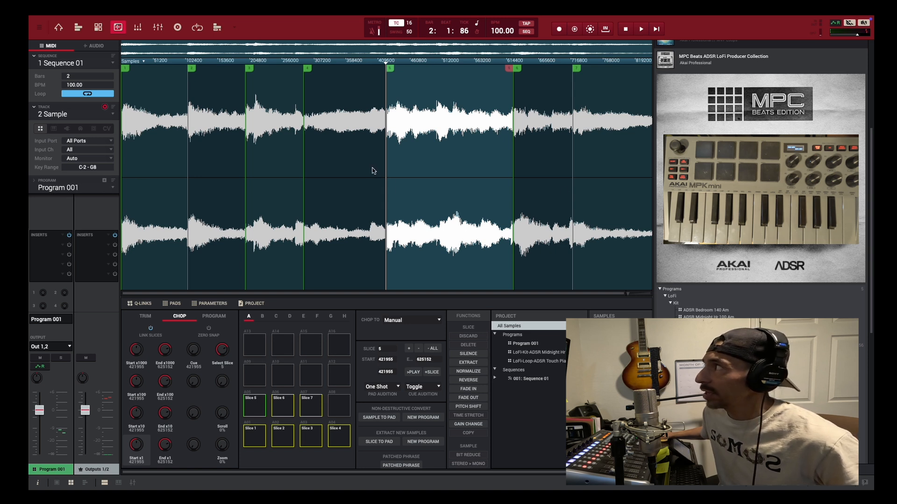
# Rename Program 001 to Chops.
pyautogui.doubleClick(59, 189)
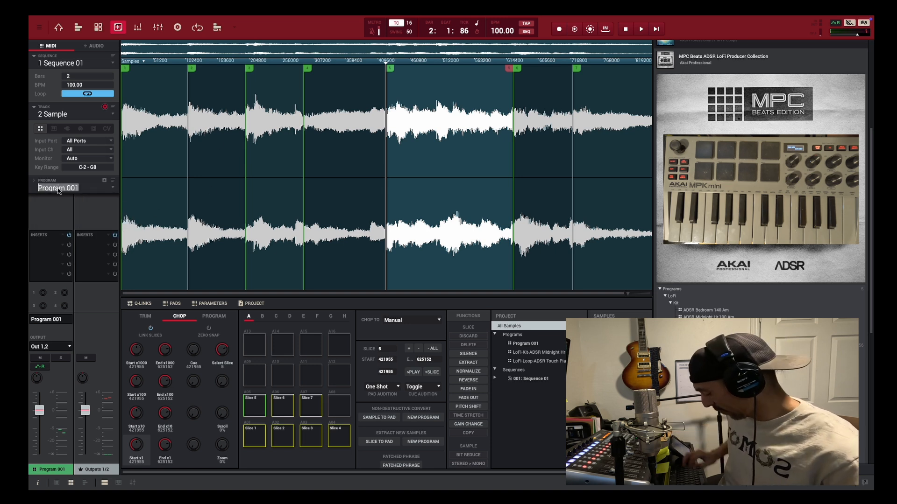
pyautogui.write('c')
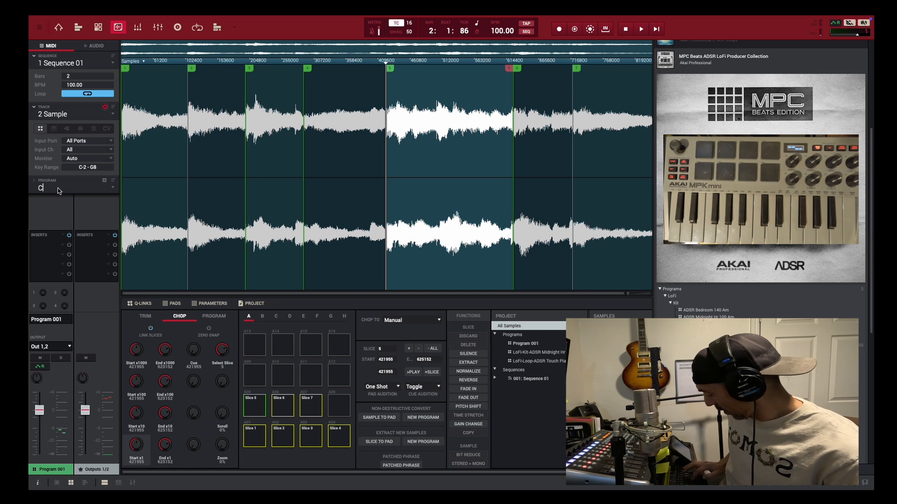
pyautogui.write('hops')
pyautogui.press('Return')
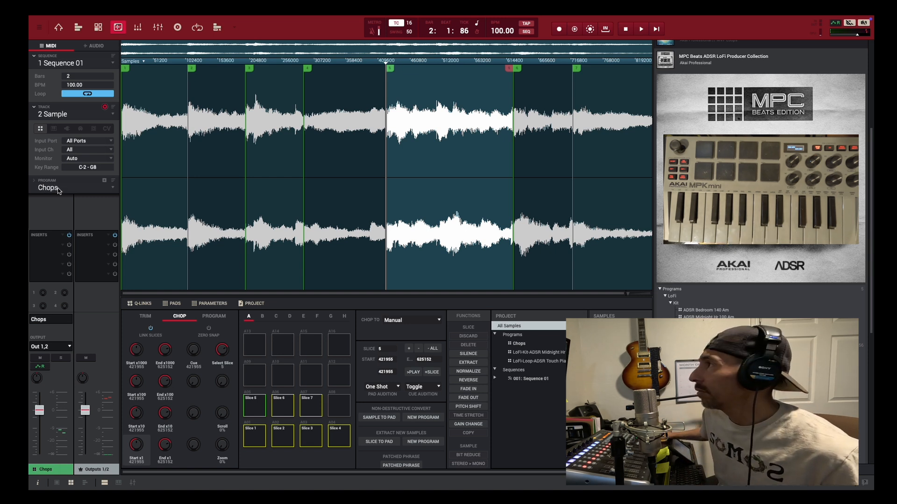
# Return to the main grid view and assign the LoFi-Loop-ADSR Touch Piano program to the Sample track.
pyautogui.click(114, 189)
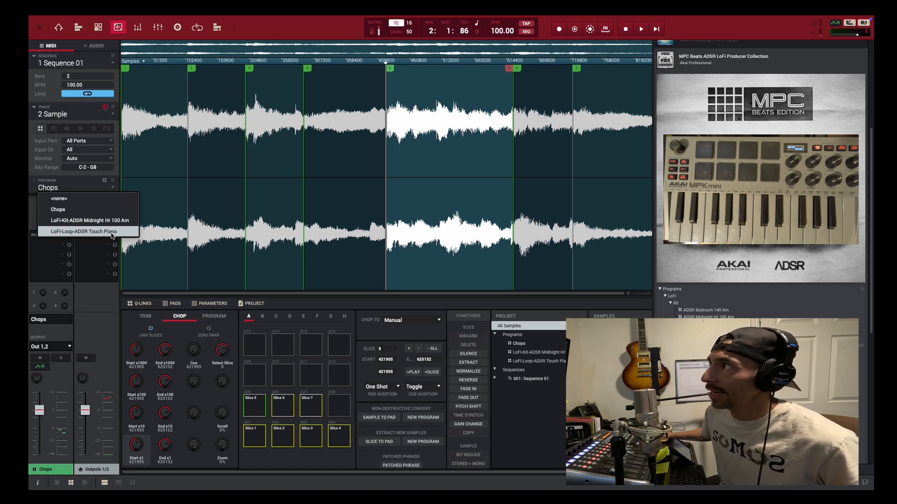
pyautogui.click(60, 29)
pyautogui.click(59, 29)
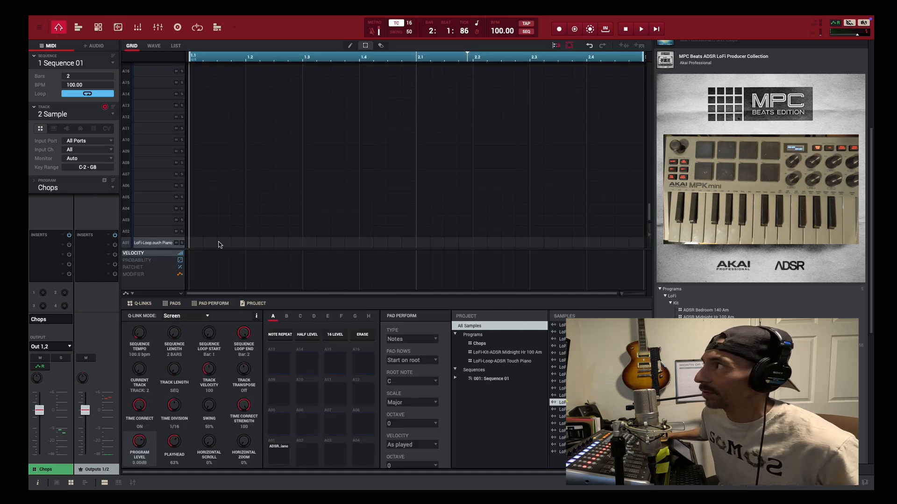
pyautogui.click(114, 188)
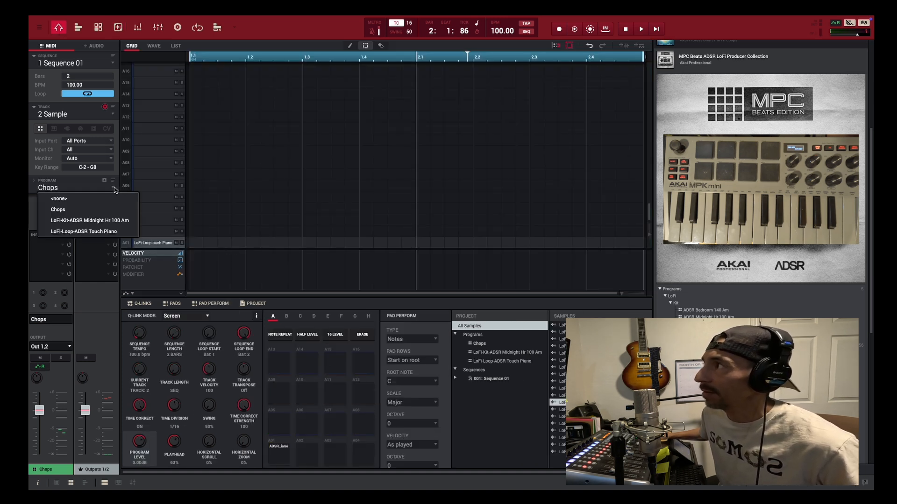
pyautogui.click(111, 232)
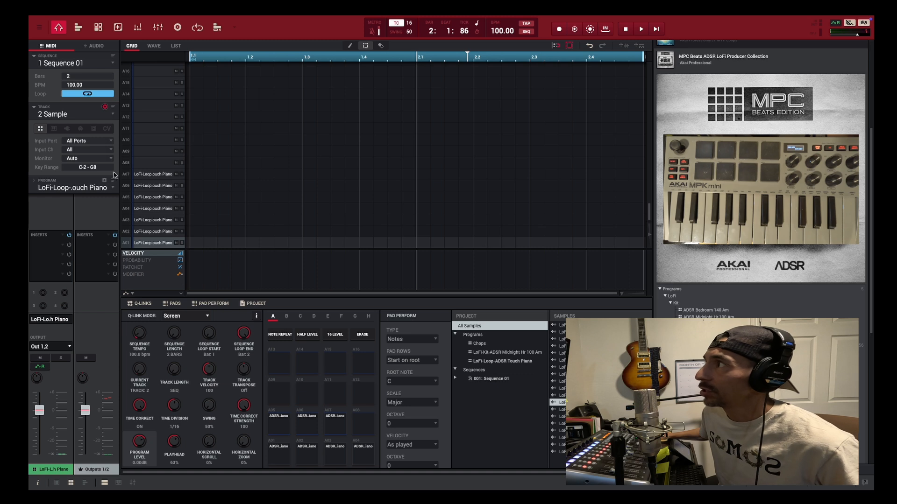
# Switch the Sample track to the Chops program for comparison, and back to LoFi-Loop-ADSR Touch Piano.
pyautogui.click(113, 189)
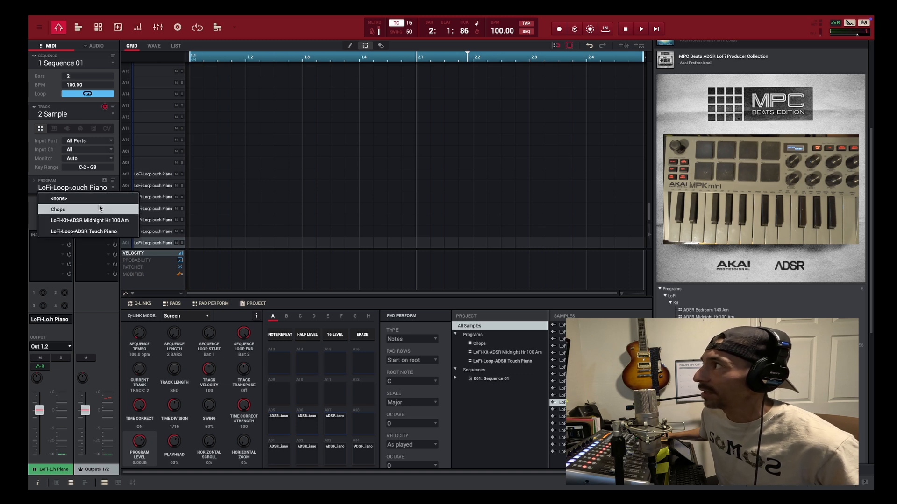
pyautogui.click(53, 208)
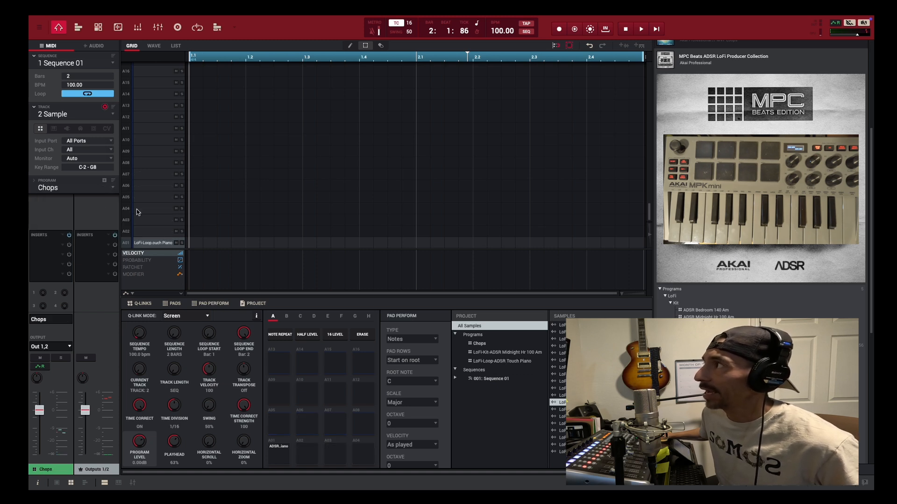
pyautogui.click(113, 187)
pyautogui.click(103, 231)
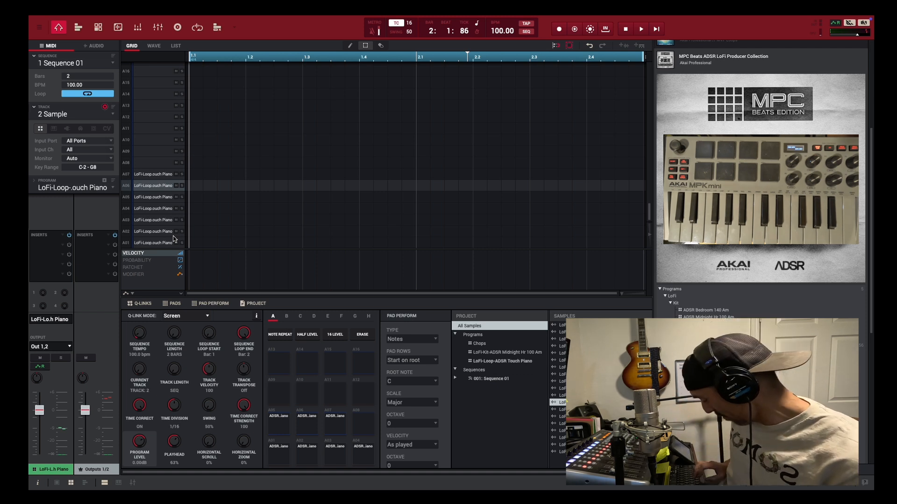
# Record two hits each of pads A01 and A02 into the two-bar sequence, turn off overdub and stop playback.
pyautogui.hotkey('ctrl', 'space')
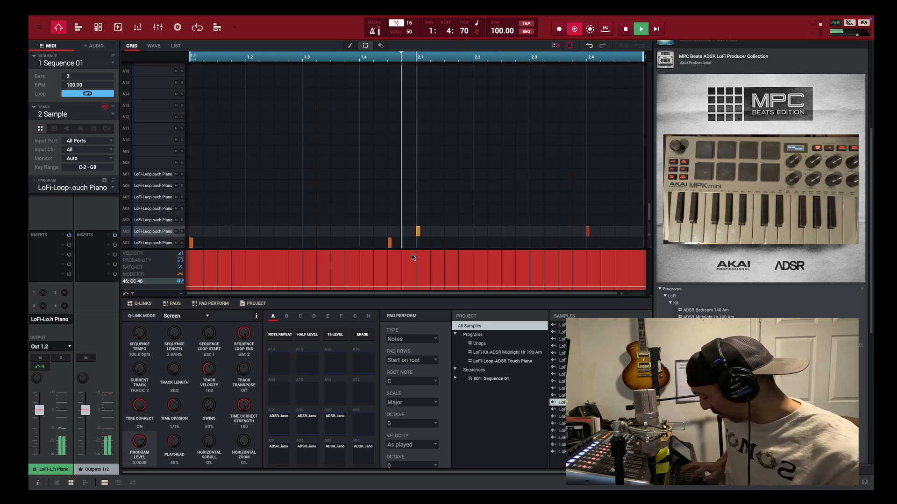
pyautogui.press('o')
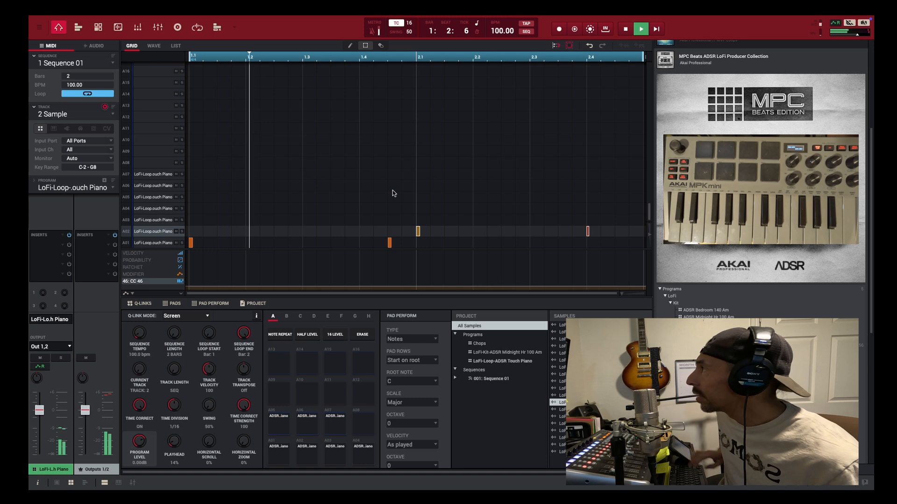
pyautogui.press('space')
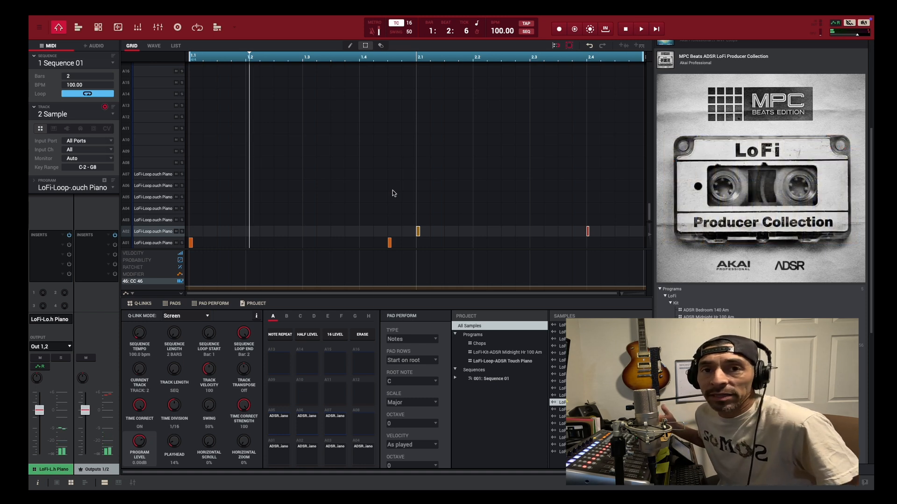